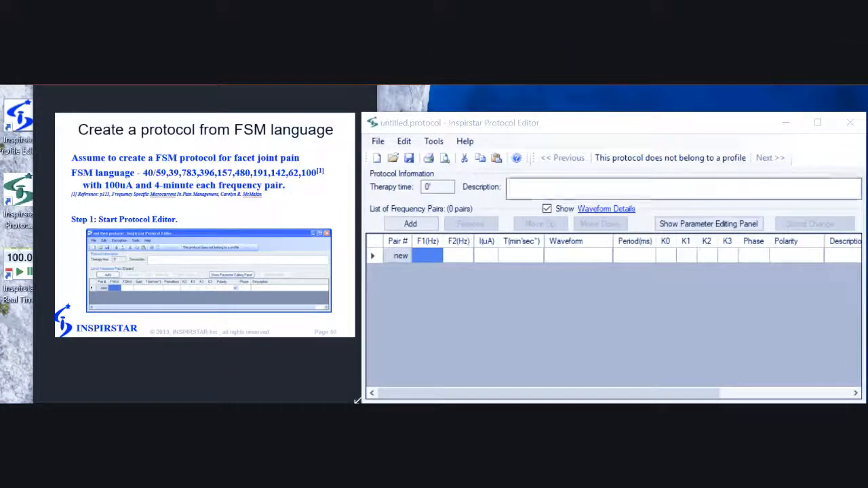
# Describe the protocol as 'facet joint pain' and enter pair 1 as 40/59 Hz for 4 minutes.
pyautogui.click(570, 189)
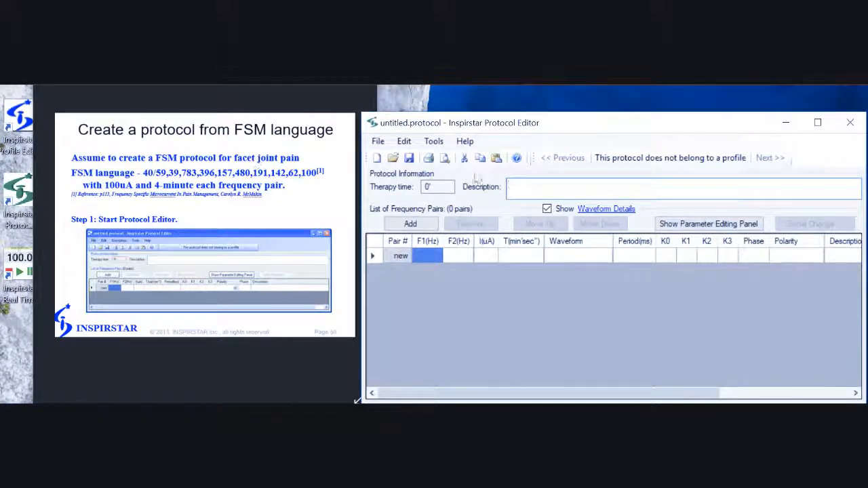
pyautogui.write('facet joint pain')
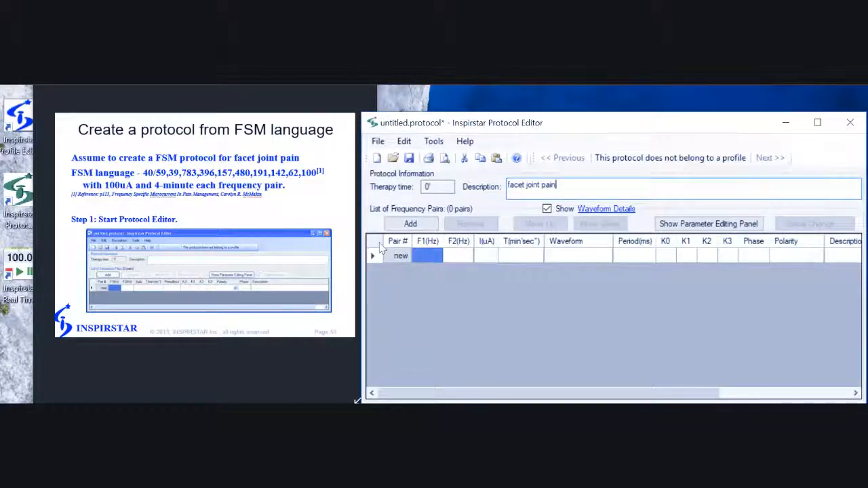
pyautogui.click(428, 256)
pyautogui.write('40')
pyautogui.press('Tab')
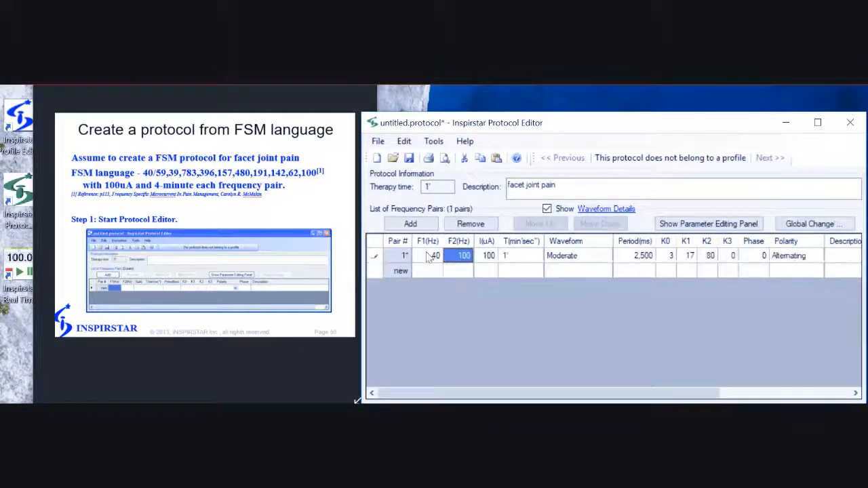
pyautogui.write('59')
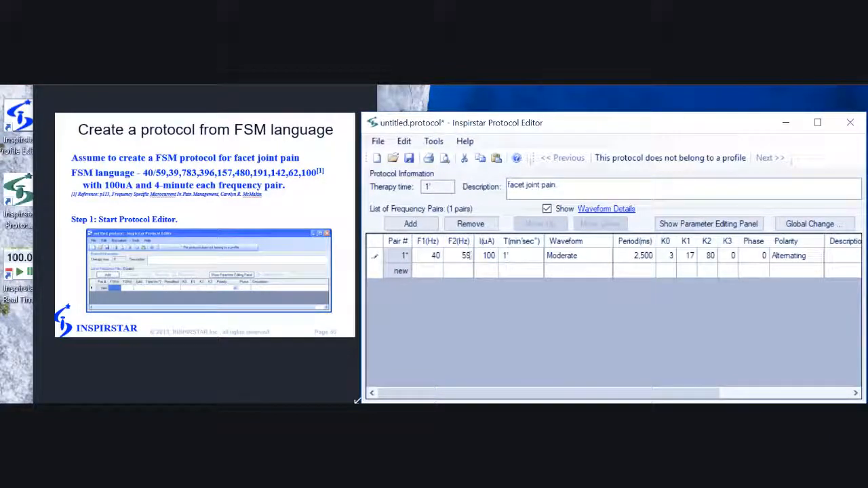
pyautogui.press('Tab')
pyautogui.press('Tab')
pyautogui.write('4')
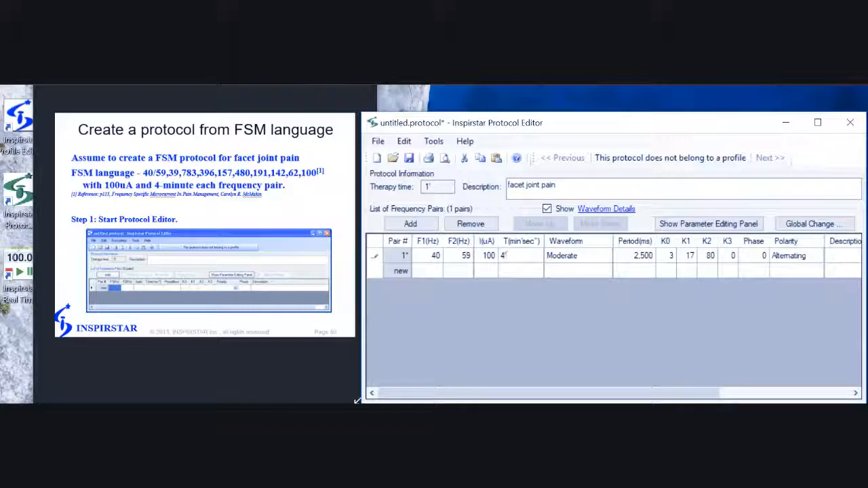
pyautogui.press('Return')
# Begin pair 2 with F1 40 Hz and F2 39 Hz.
pyautogui.press('Left')
pyautogui.press('Left')
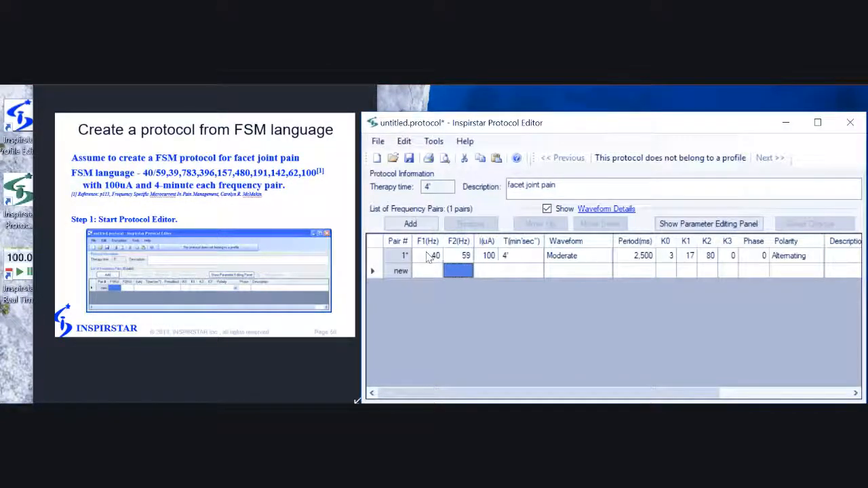
pyautogui.press('Left')
pyautogui.write('40')
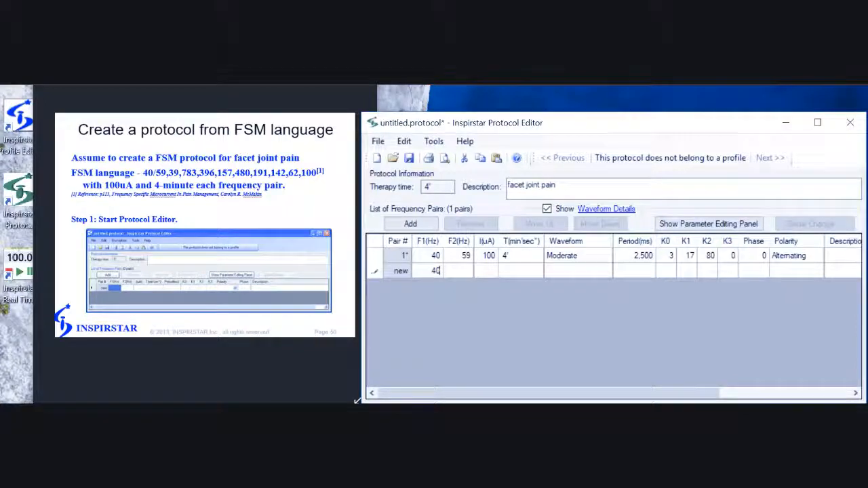
pyautogui.press('Tab')
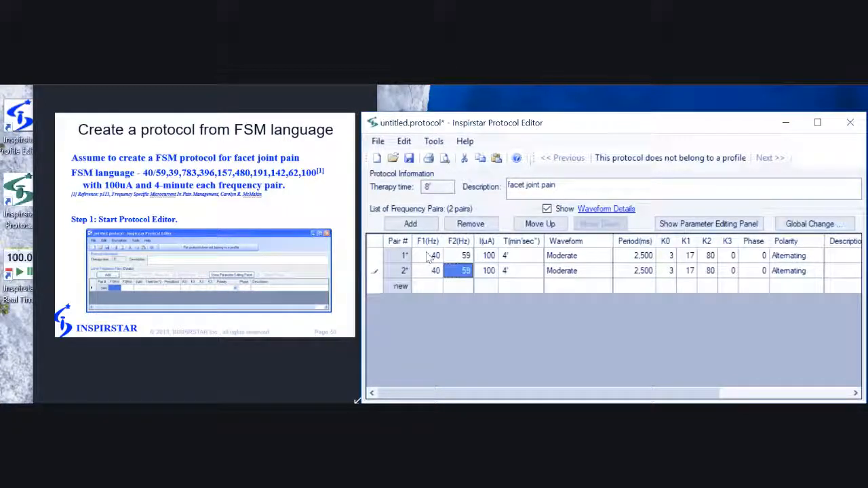
pyautogui.write('396')
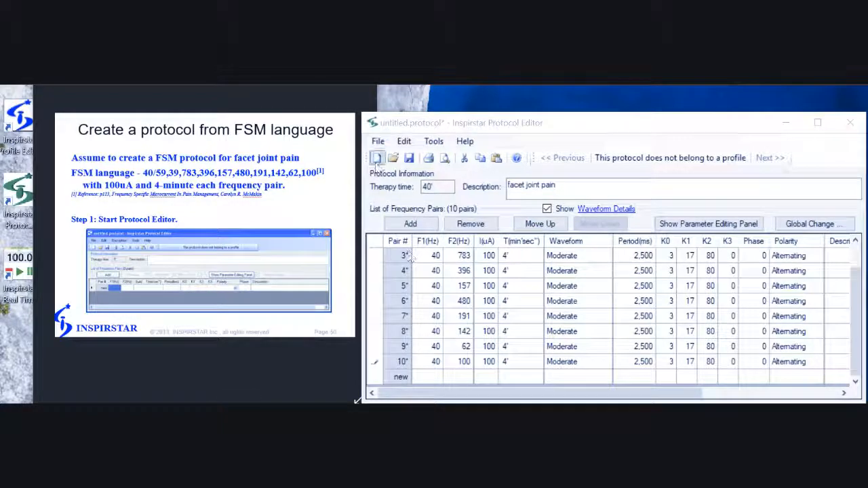
# Save the protocol as 'facet joint pain SAMPLE July 28 2018' in the Protocols folder.
pyautogui.click(378, 143)
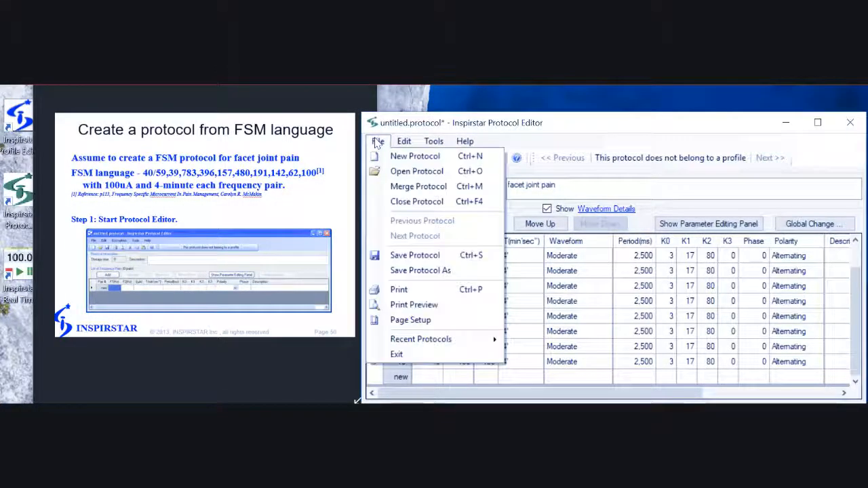
pyautogui.click(396, 273)
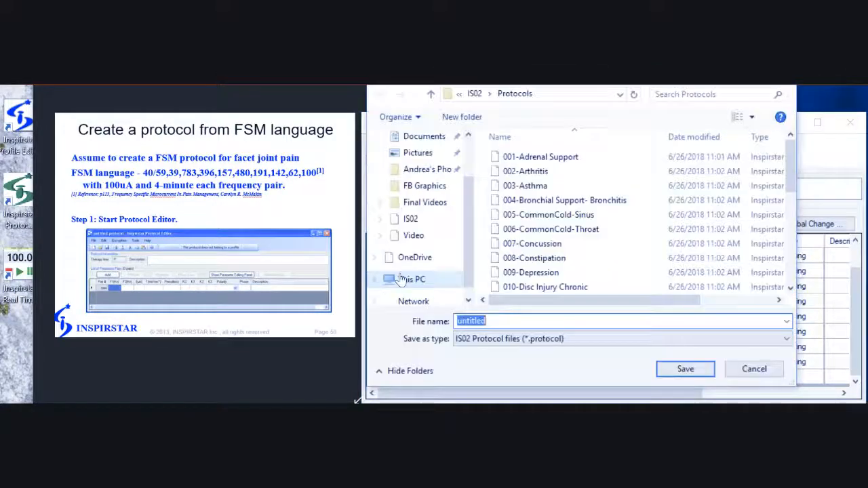
pyautogui.write('facet')
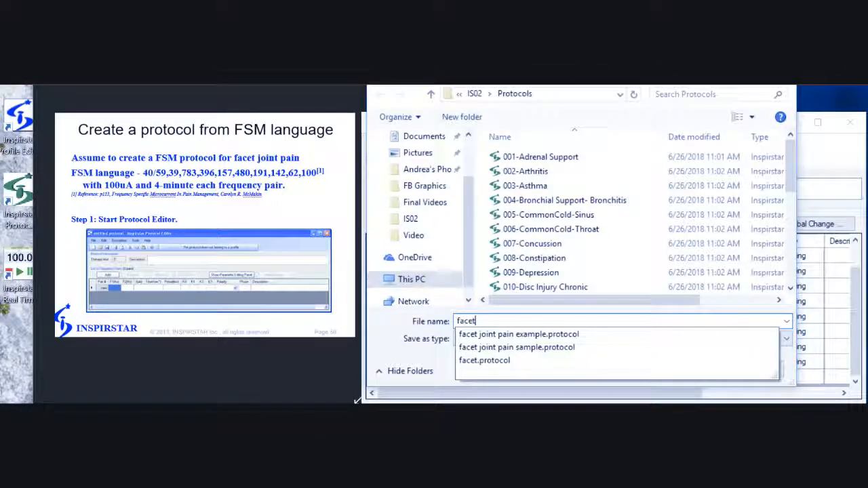
pyautogui.write(' join')
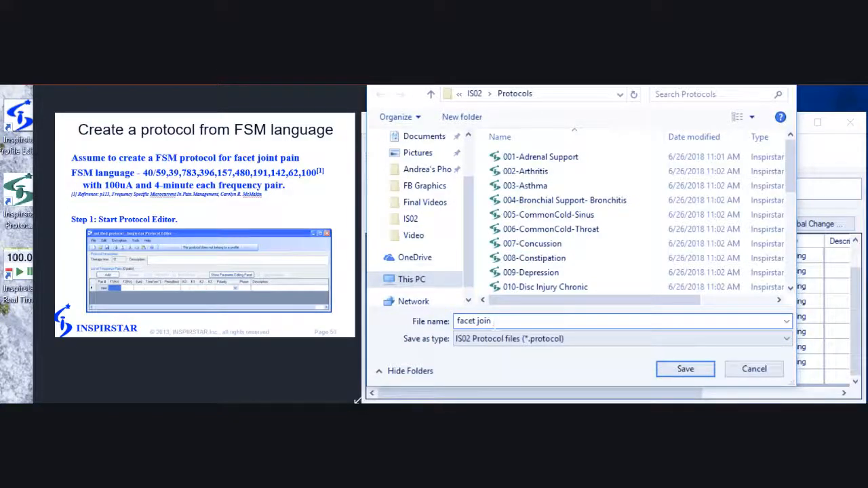
pyautogui.write('t pain S')
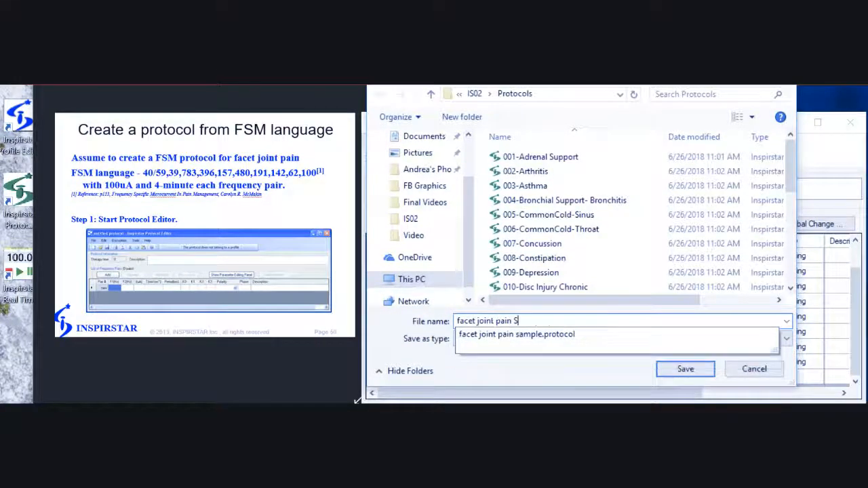
pyautogui.write('AMPLE July 2')
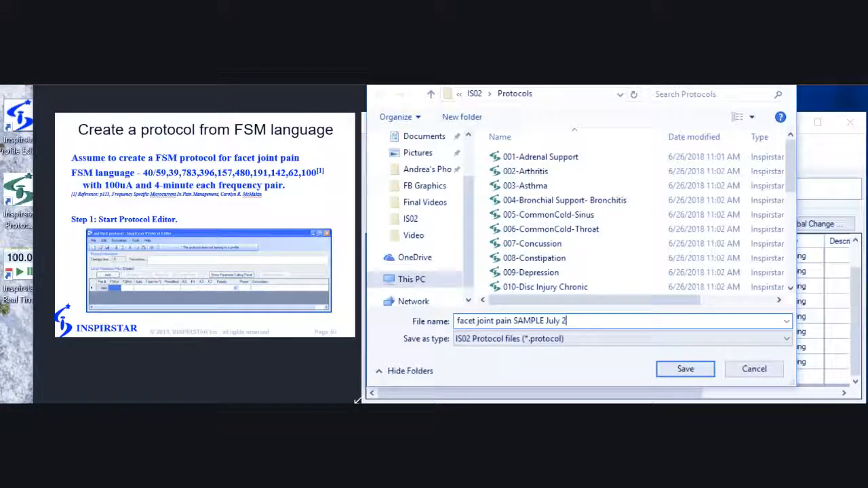
pyautogui.write('8 2018')
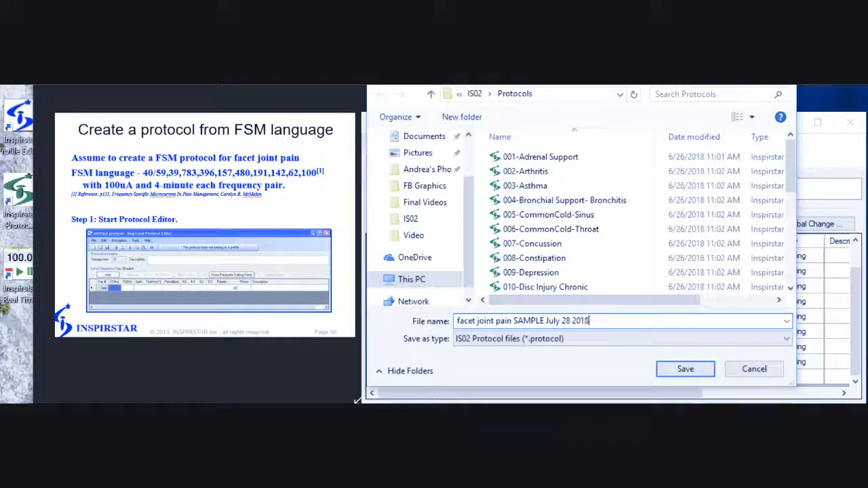
pyautogui.click(685, 369)
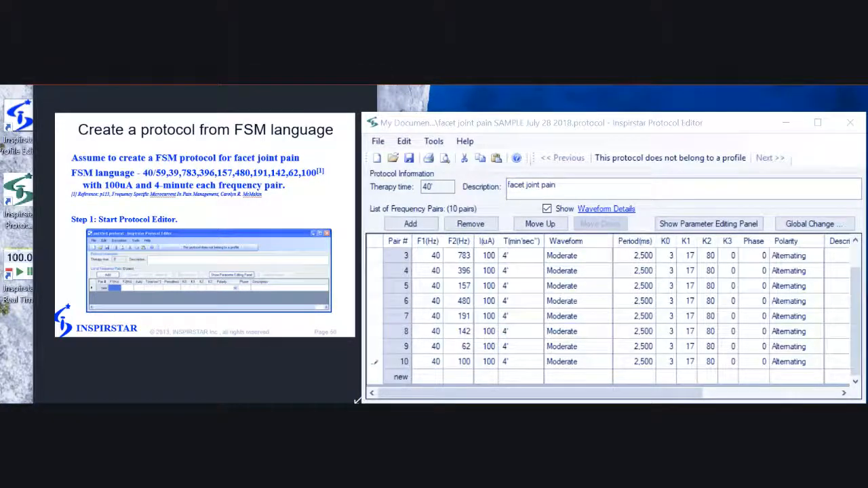
pyautogui.hotkey('alt', 'Tab')
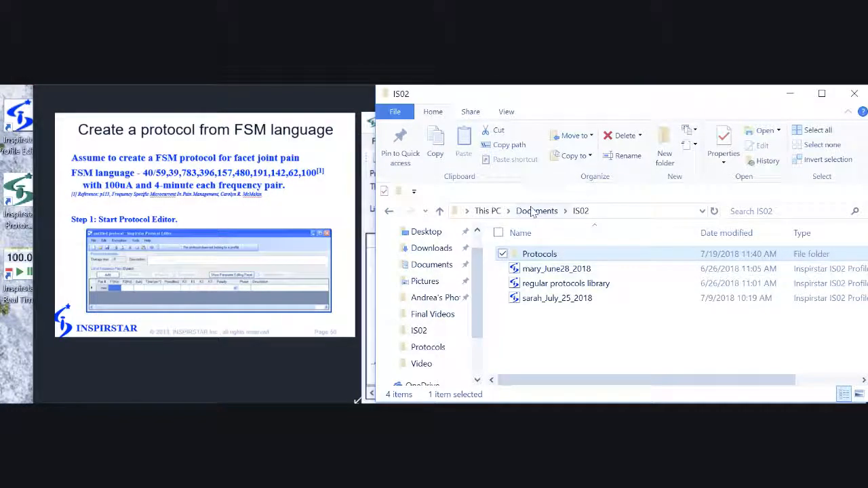
# Open the 'facet joint pain SAMPLE July 28 2018' file from the IS02 Protocols folder.
pyautogui.doubleClick(549, 257)
pyautogui.scroll(-4, 551, 266)
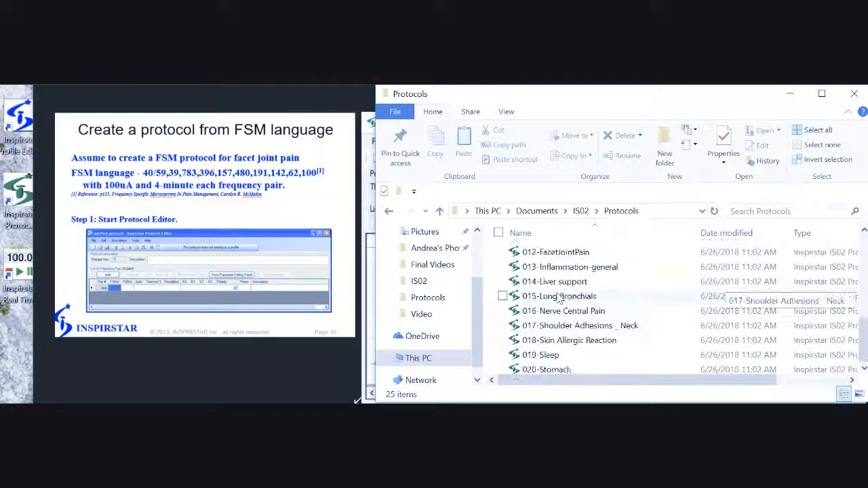
pyautogui.scroll(-2, 561, 339)
pyautogui.doubleClick(558, 368)
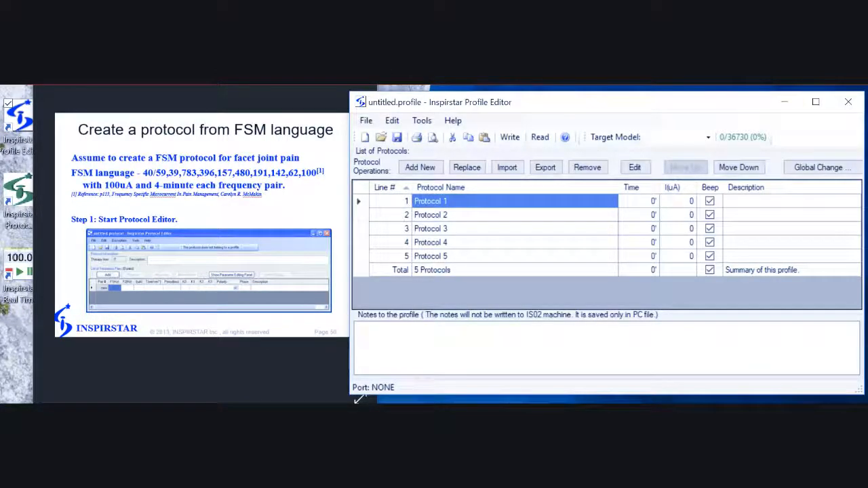
# Open Protocol 1 of the profile and enter pair 1 as 40/59 Hz for 4 minutes.
pyautogui.click(446, 202)
pyautogui.doubleClick(446, 201)
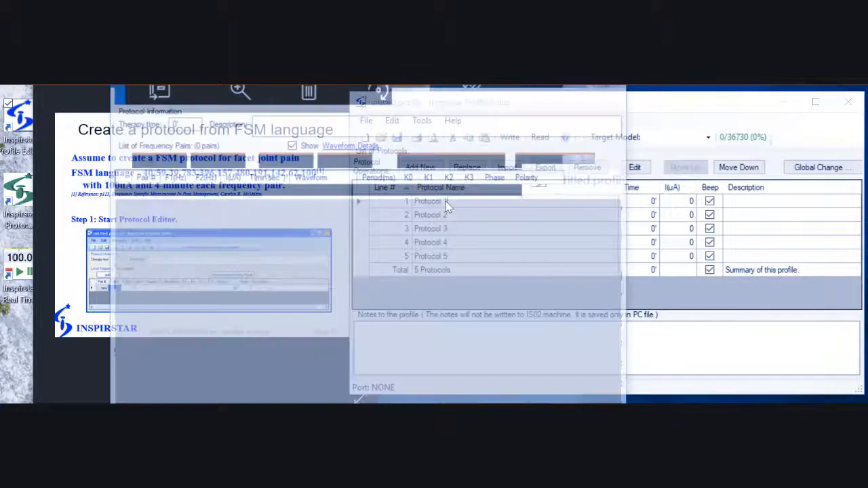
pyautogui.click(183, 194)
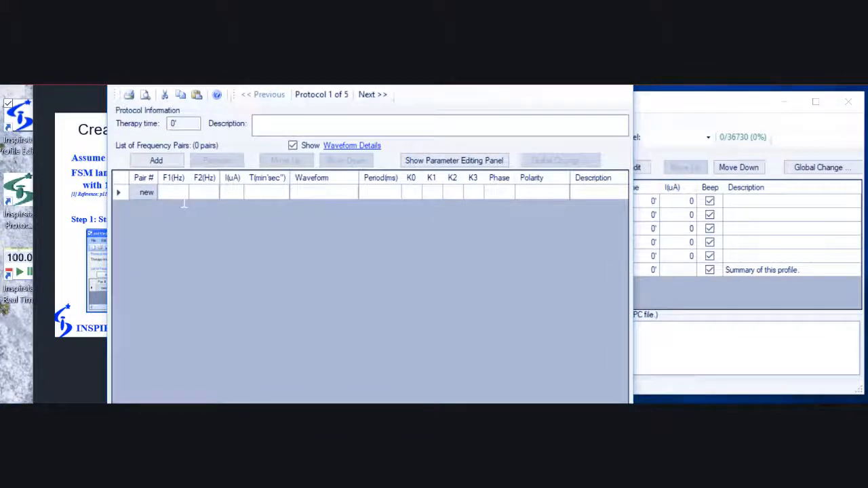
pyautogui.moveTo(271, 65); pyautogui.dragTo(493, 46)
pyautogui.press('Tab')
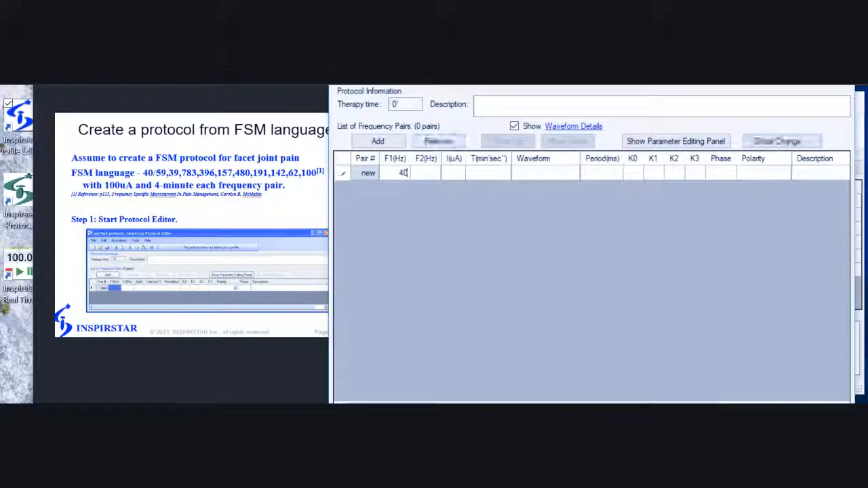
pyautogui.write('59')
pyautogui.press('Tab')
pyautogui.press('Tab')
pyautogui.write('4')
pyautogui.press('Return')
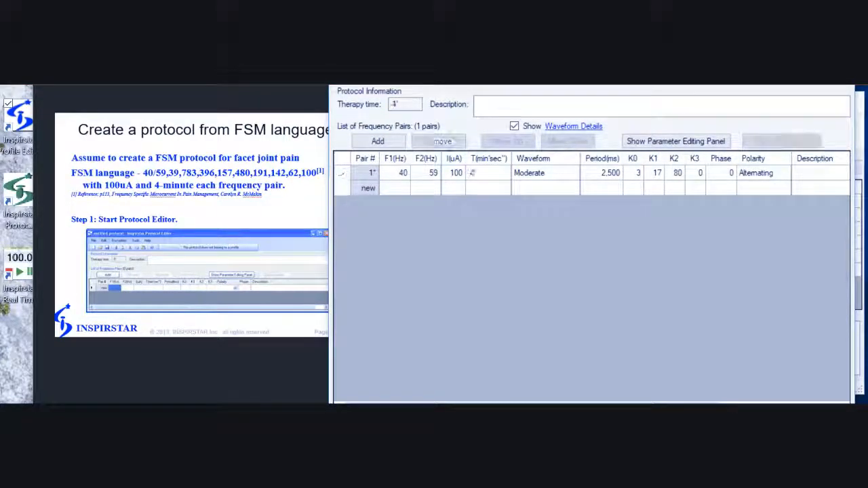
# Add pair 2 at 40/39 Hz and start pair 3 with F1 40 Hz and F2 78.
pyautogui.press('Left')
pyautogui.press('Left')
pyautogui.press('Left')
pyautogui.write('40')
pyautogui.press('Tab')
pyautogui.write('39')
pyautogui.press('Return')
pyautogui.write('40')
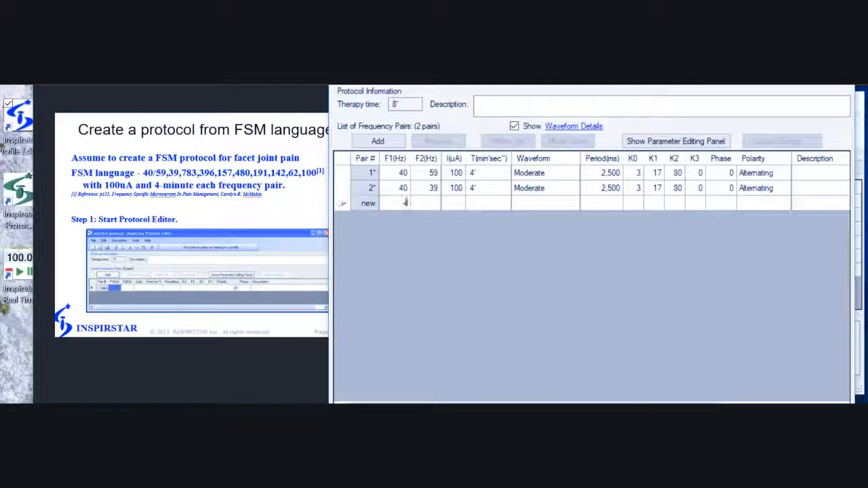
pyautogui.press('Tab')
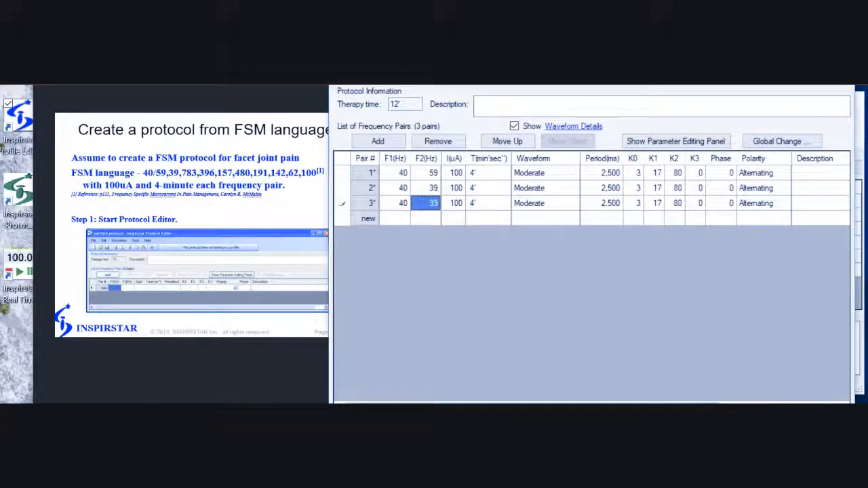
pyautogui.write('78')
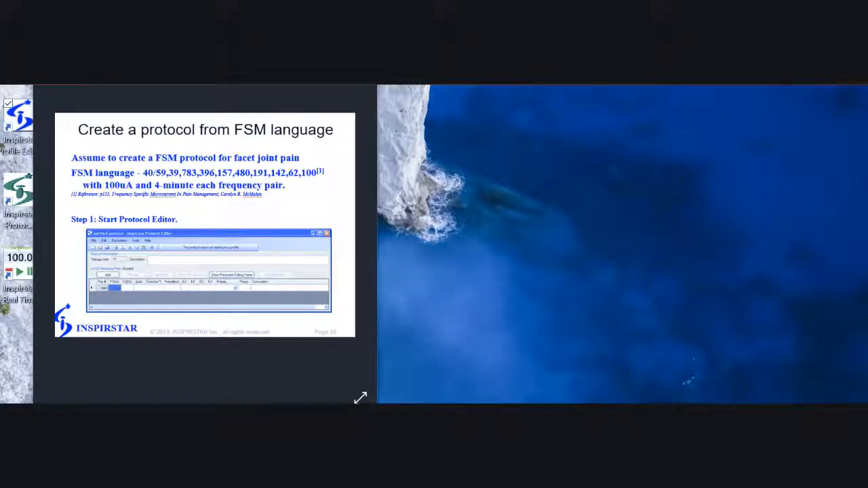
# Open the facet joint pain SAMPLE protocol from the IS02 Protocols folder, showing ten 40 Hz pairs.
pyautogui.click(386, 410)
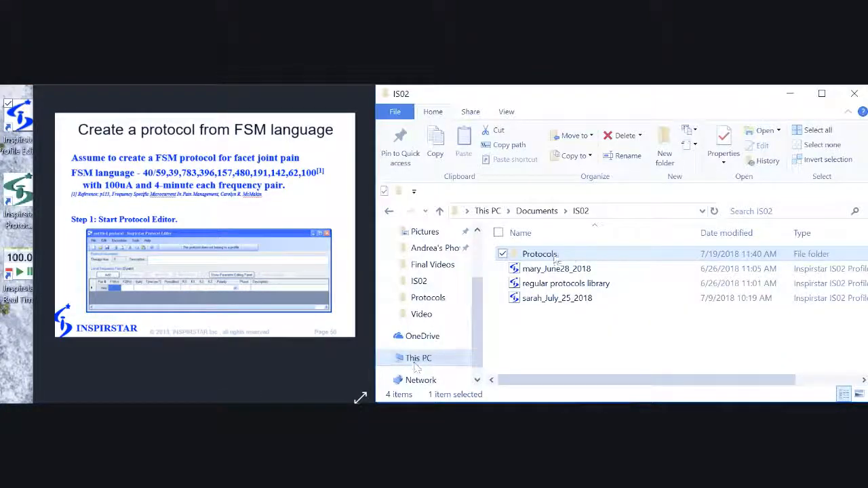
pyautogui.doubleClick(574, 254)
pyautogui.scroll(-5, 568, 329)
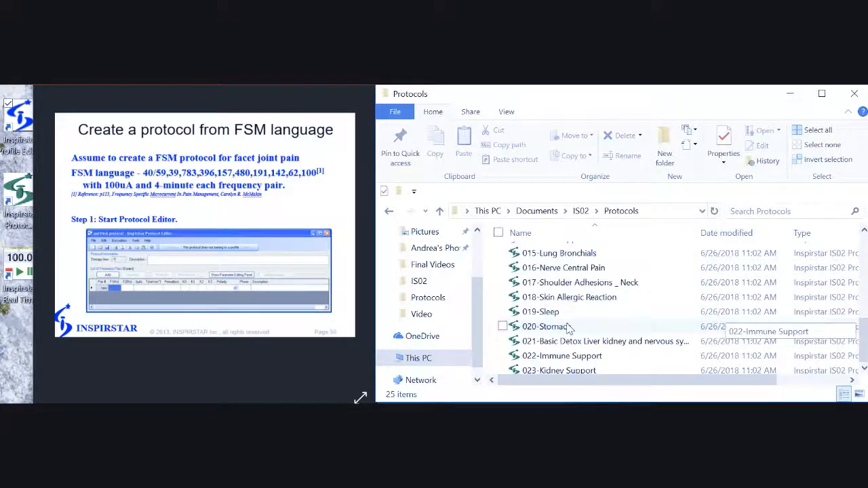
pyautogui.click(568, 370)
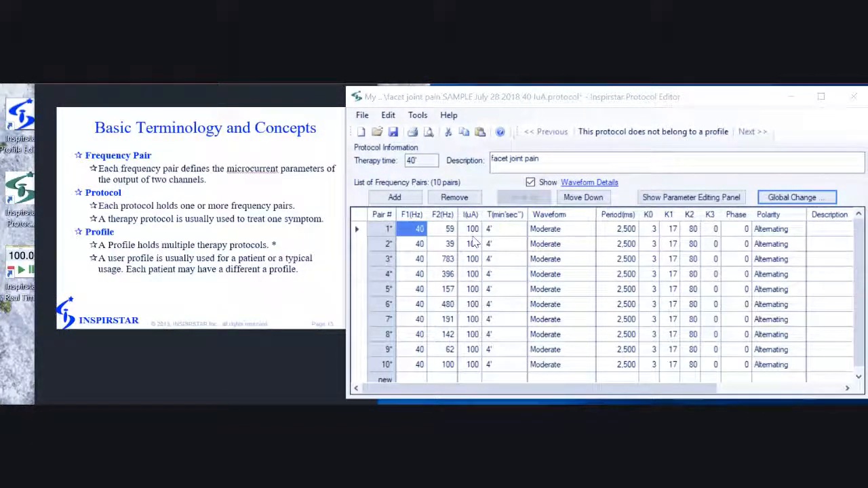
pyautogui.click(779, 198)
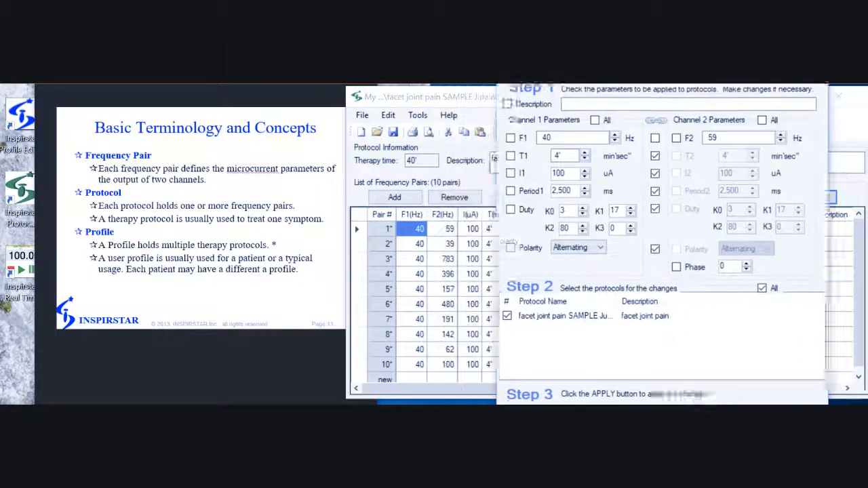
# Use Global Change to set I1 to 40 µA on every pair.
pyautogui.click(532, 185)
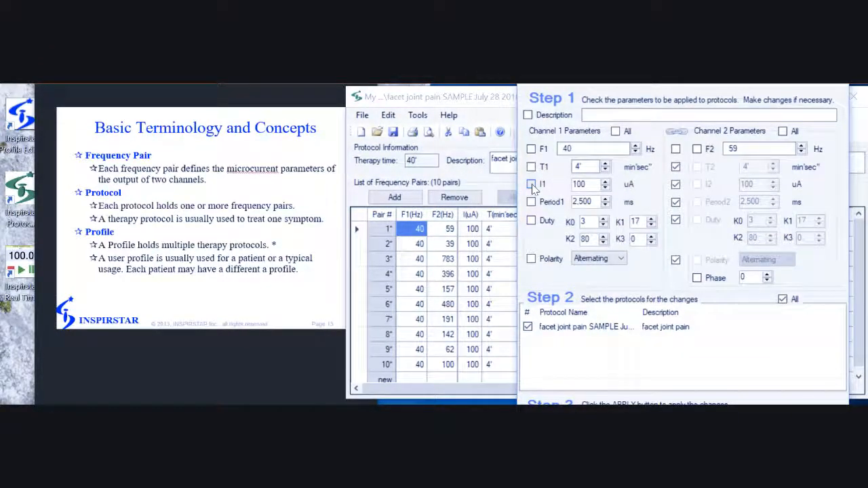
pyautogui.write('40')
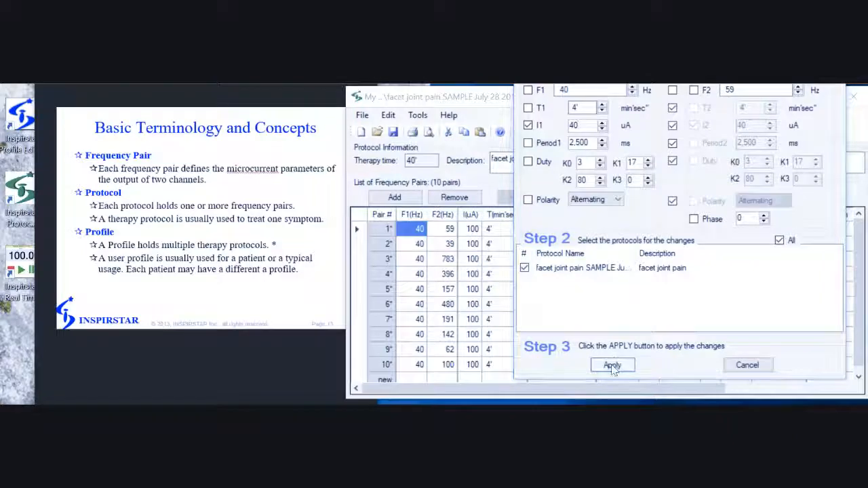
pyautogui.click(613, 365)
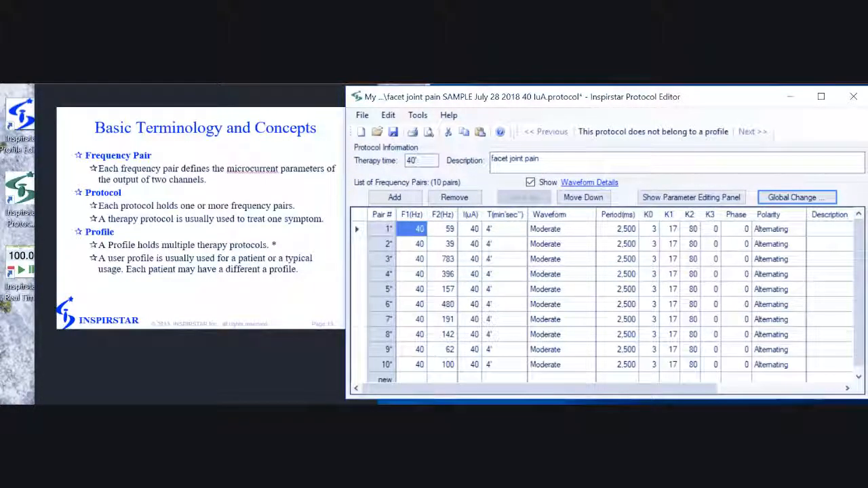
# Save a copy named 'facet joint pain SAMPLE July 28 2018 40 IuA.protocol'.
pyautogui.click(363, 117)
pyautogui.click(395, 244)
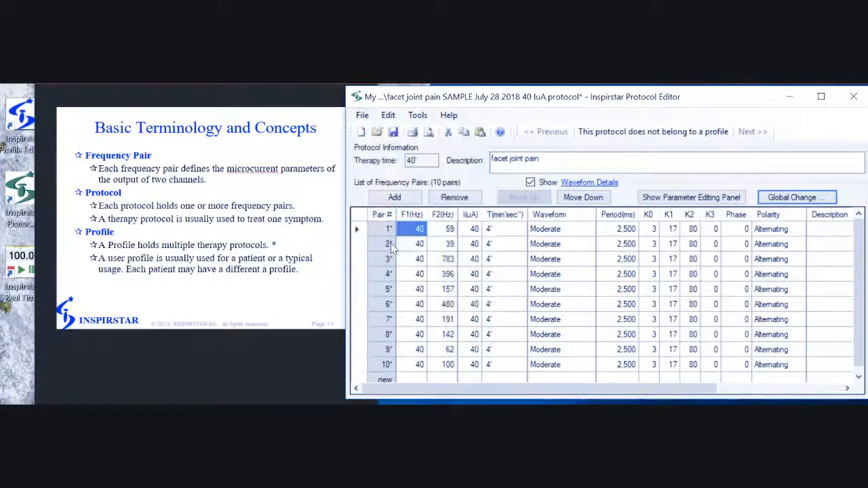
pyautogui.click(558, 319)
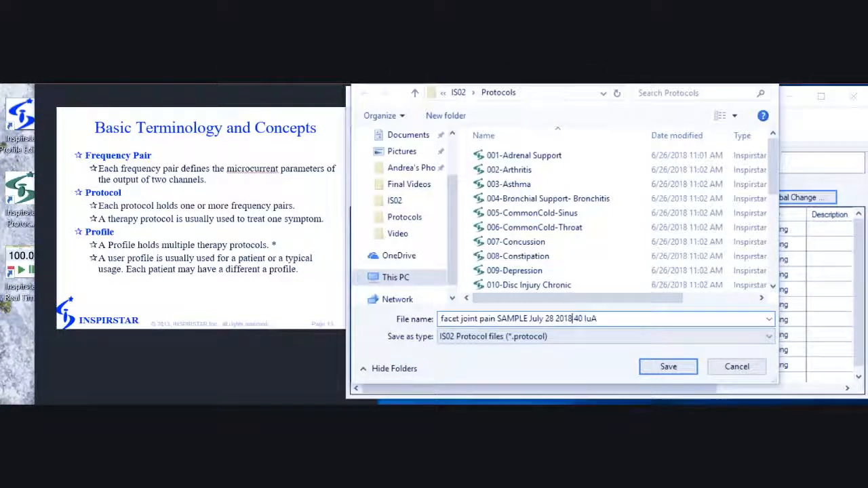
pyautogui.moveTo(583, 320); pyautogui.dragTo(600, 320)
pyautogui.press('BackSpace')
pyautogui.write('40 IuA')
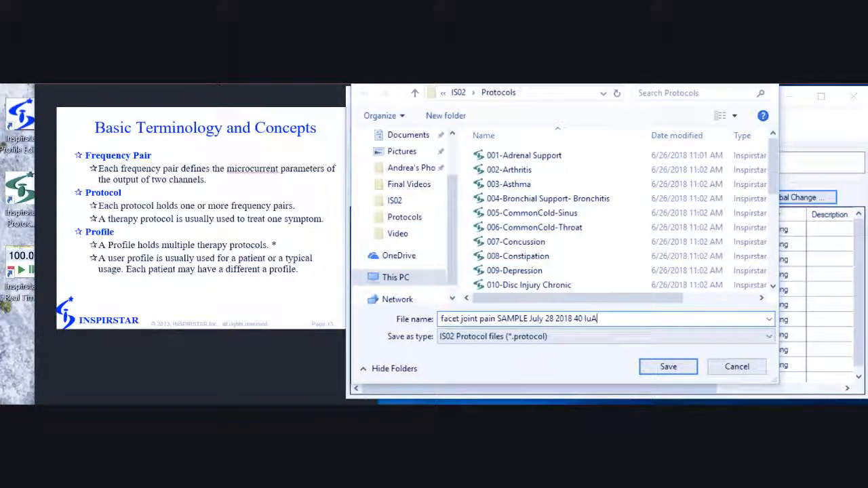
pyautogui.click(669, 367)
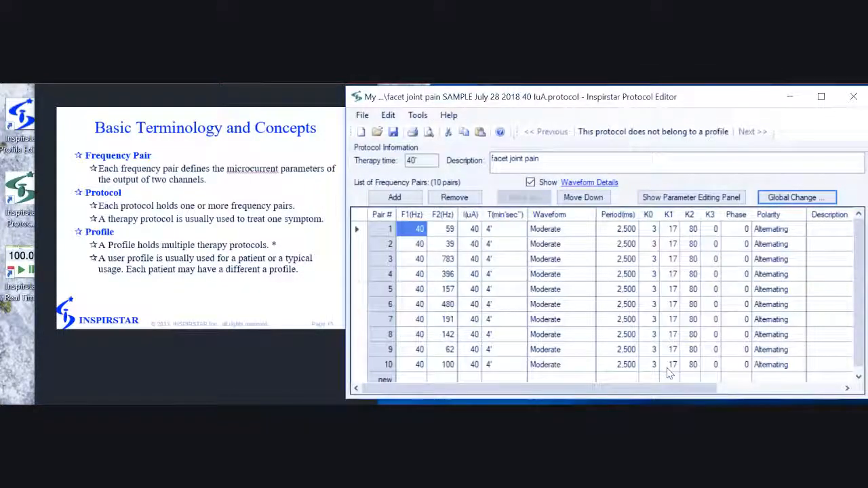
pyautogui.press('super+e')
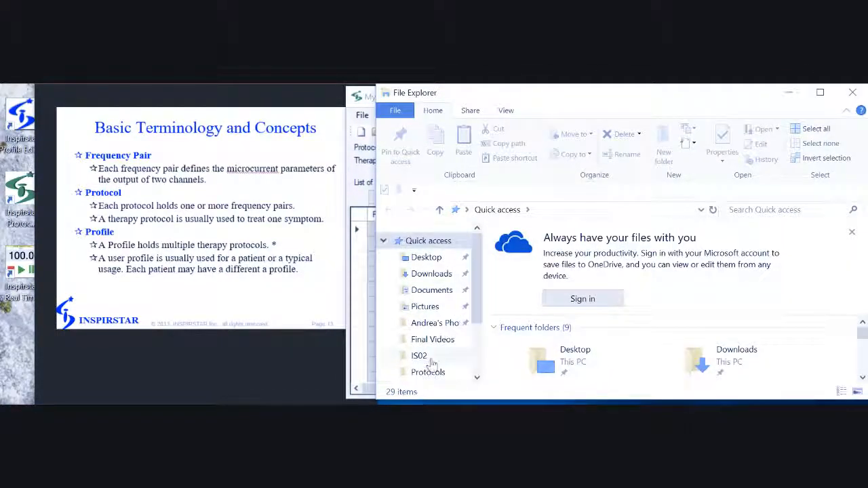
# Confirm IS02 > Protocols lists both facet joint pain SAMPLE files, then close Explorer.
pyautogui.click(429, 359)
pyautogui.doubleClick(547, 252)
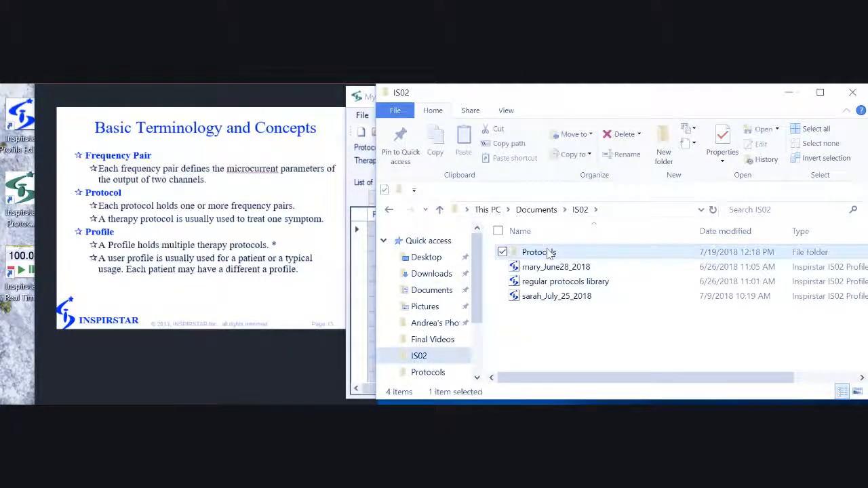
pyautogui.scroll(-6, 584, 339)
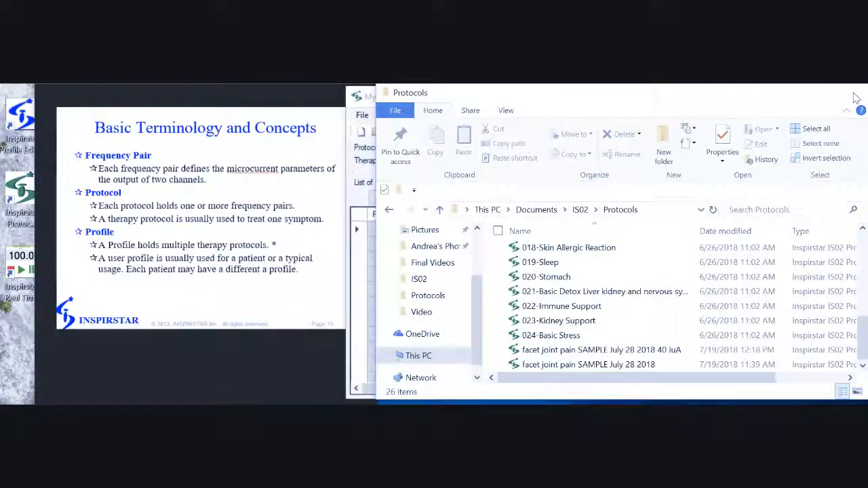
pyautogui.click(795, 97)
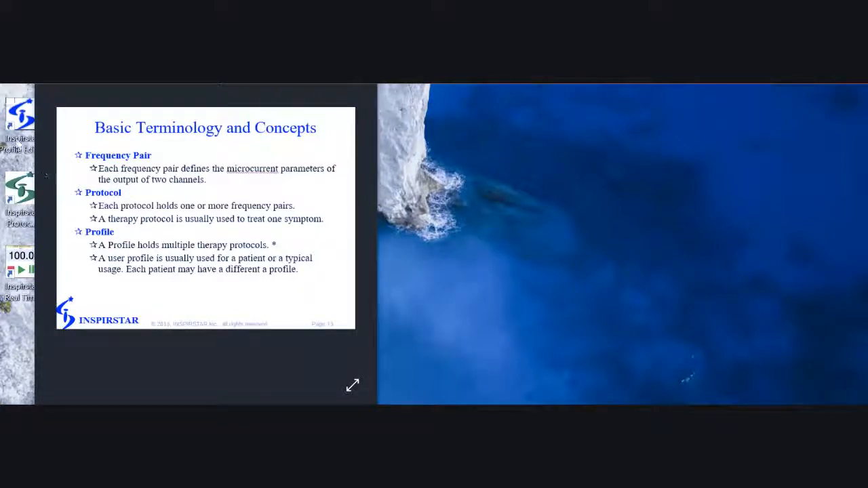
# Import 002-Arthritis so profile line 1 reads 35', 40 uA, 'Arthritis - upper extremity'.
pyautogui.click(557, 413)
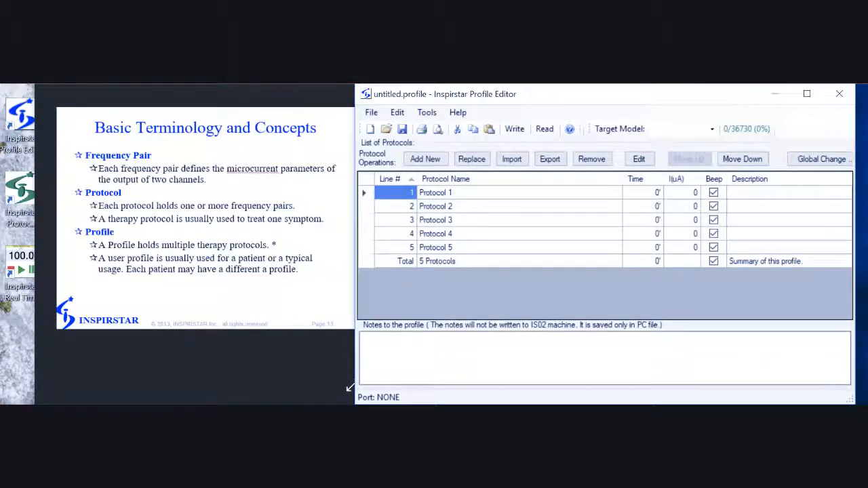
pyautogui.click(513, 161)
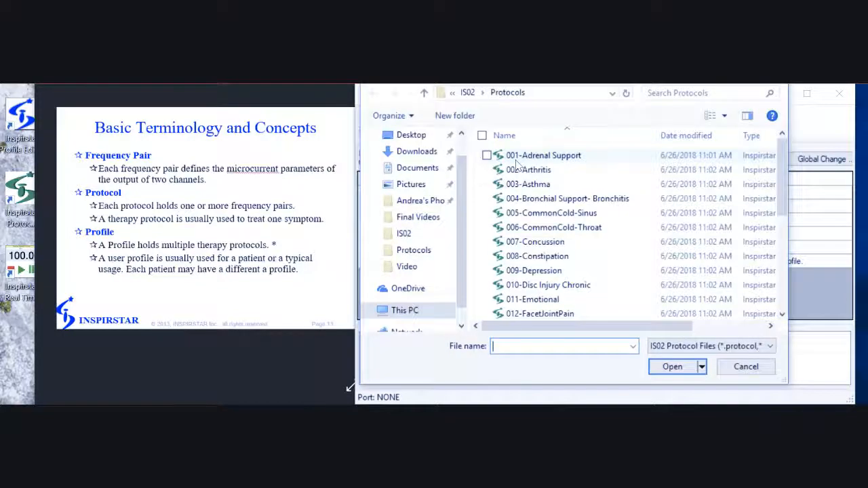
pyautogui.click(558, 170)
pyautogui.click(701, 367)
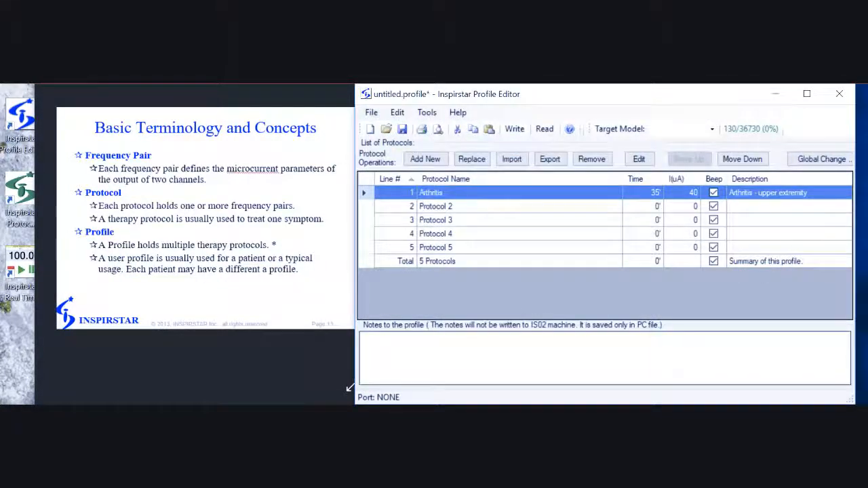
# Set the Arthritis protocol's pair 4 F1 to 40 Hz and pair 11 F1 to 284 Hz.
pyautogui.doubleClick(485, 197)
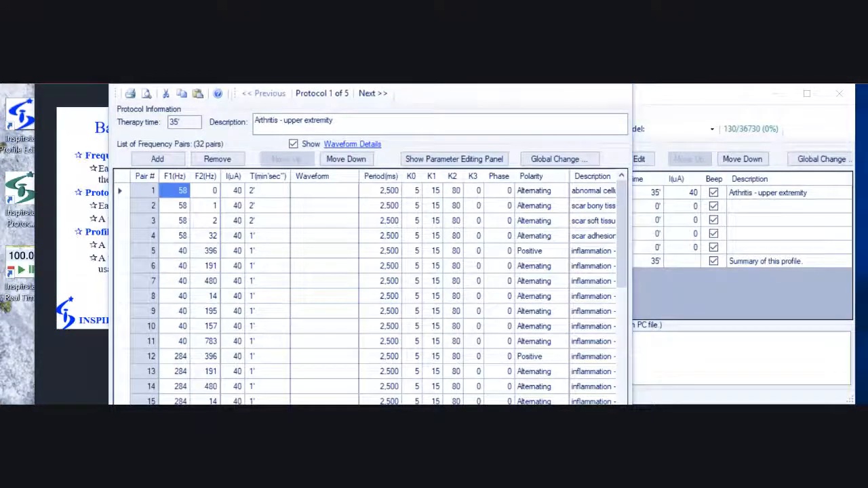
pyautogui.click(180, 236)
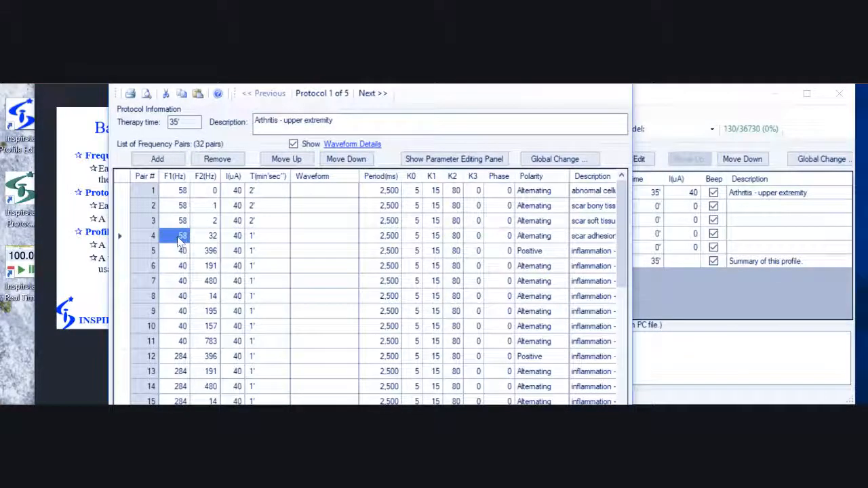
pyautogui.write('40')
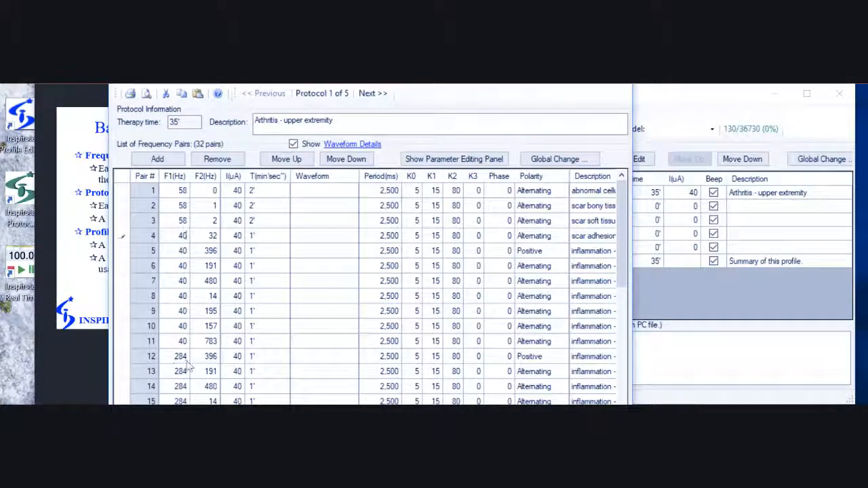
pyautogui.click(180, 342)
pyautogui.write('28')
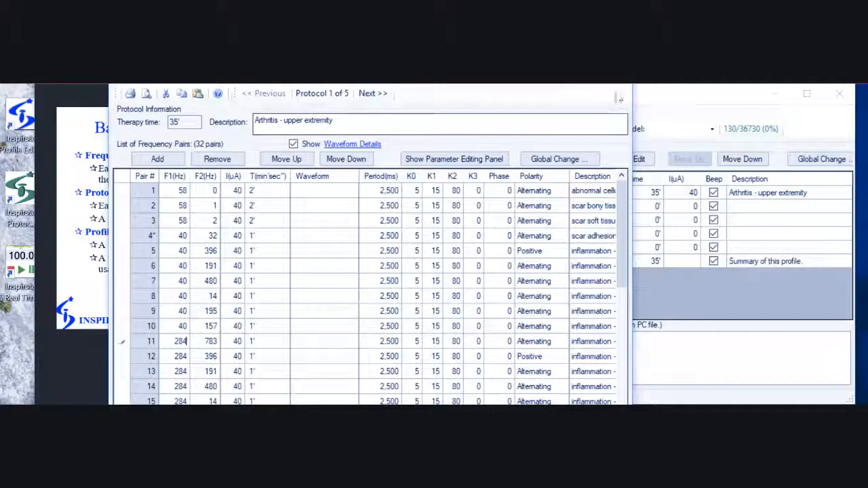
pyautogui.click(616, 62)
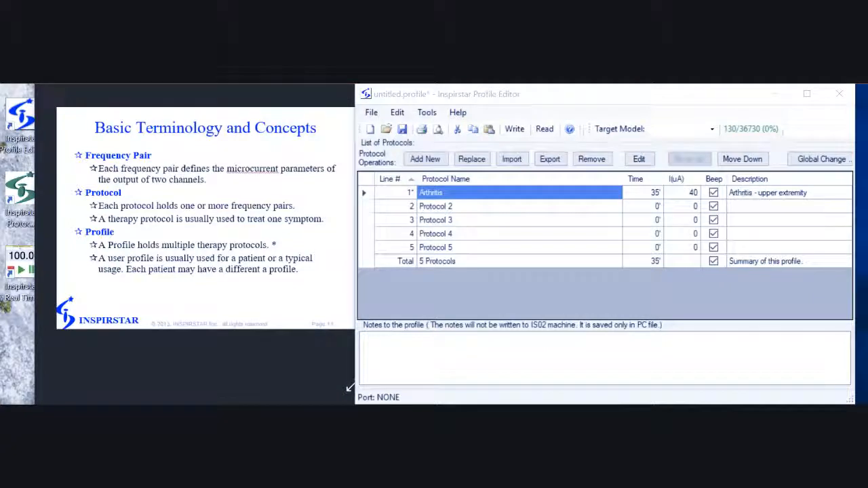